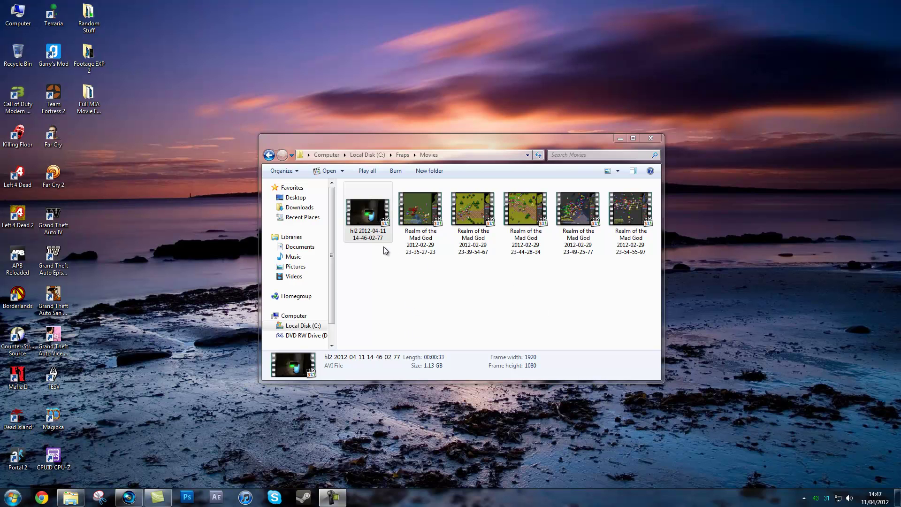
Select the hl2 AVI in C:\Fraps\Movies to view its 33-second 1920×1080 details
left_click(370, 206)
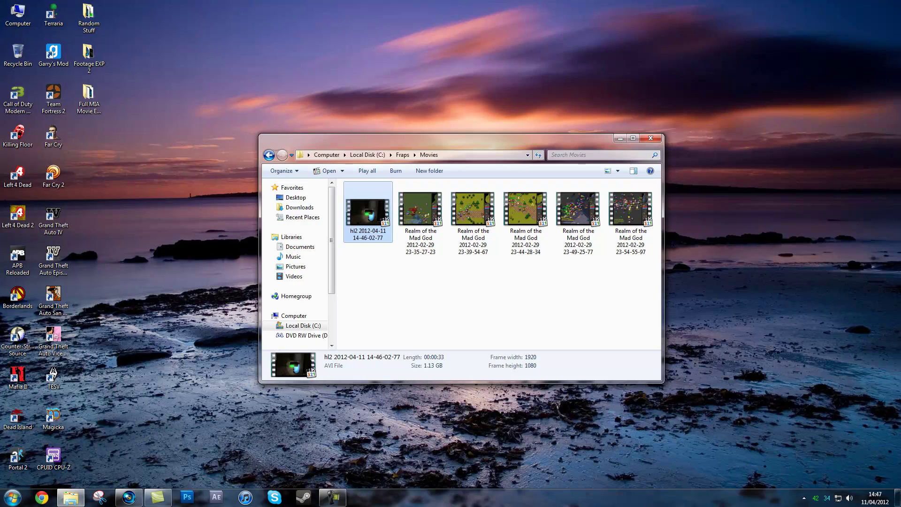
left_click(370, 267)
left_click(368, 214)
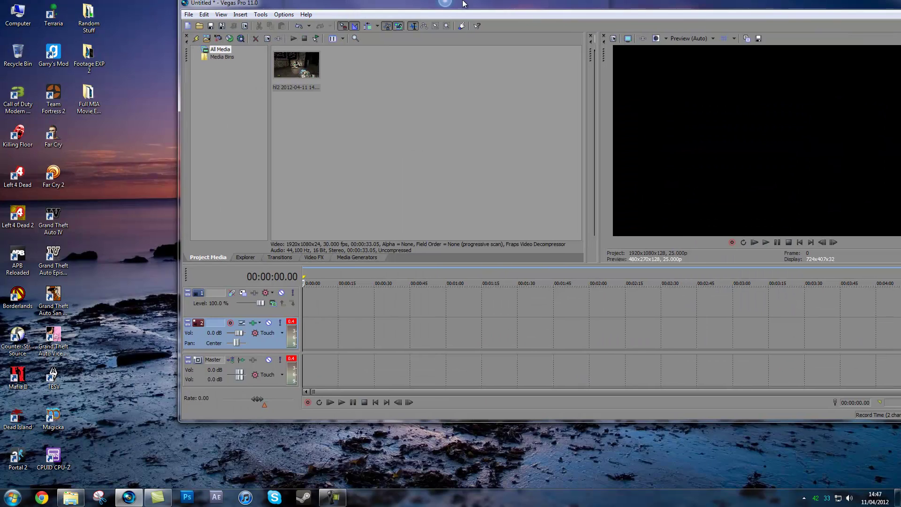
Maximize Vegas and drag the hl2 clip from Project Media onto the timeline at 0:00
double_click(463, 4)
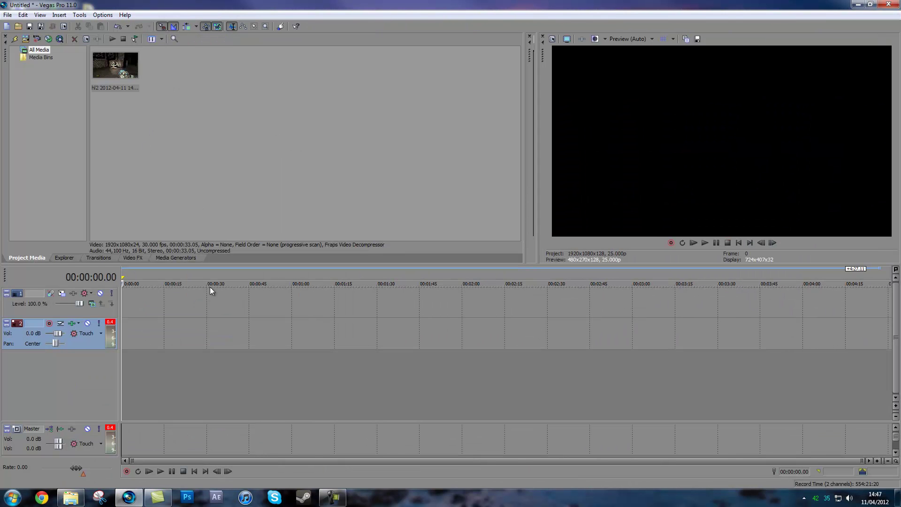
left_click_drag(130, 84, 128, 294)
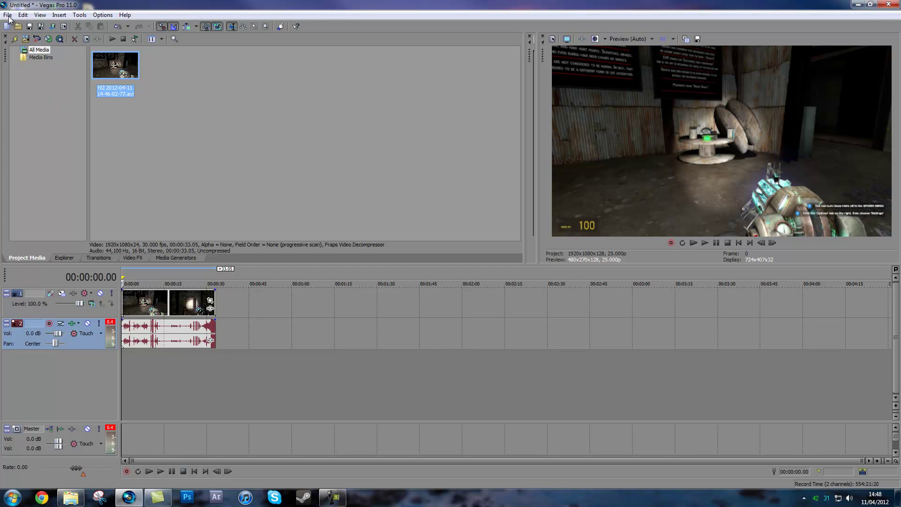
left_click(553, 39)
left_click_drag(523, 70, 379, 70)
Verify Project Properties show 25.000 (PAL) frame rate, width 1,920 and height 1,080
left_click(552, 39)
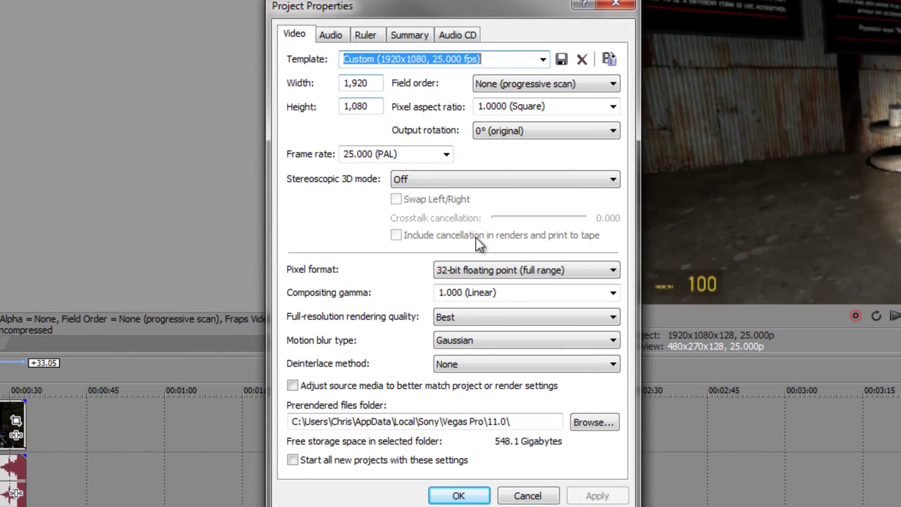
left_click(444, 154)
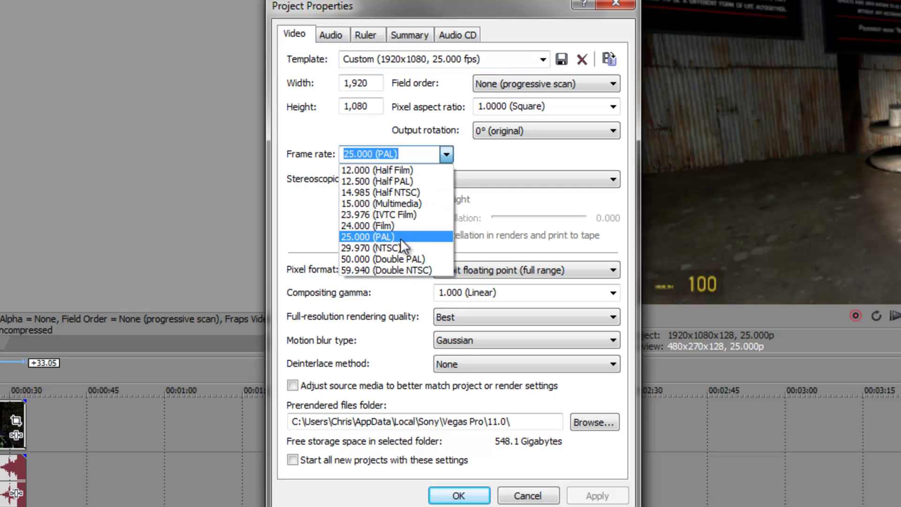
left_click(430, 236)
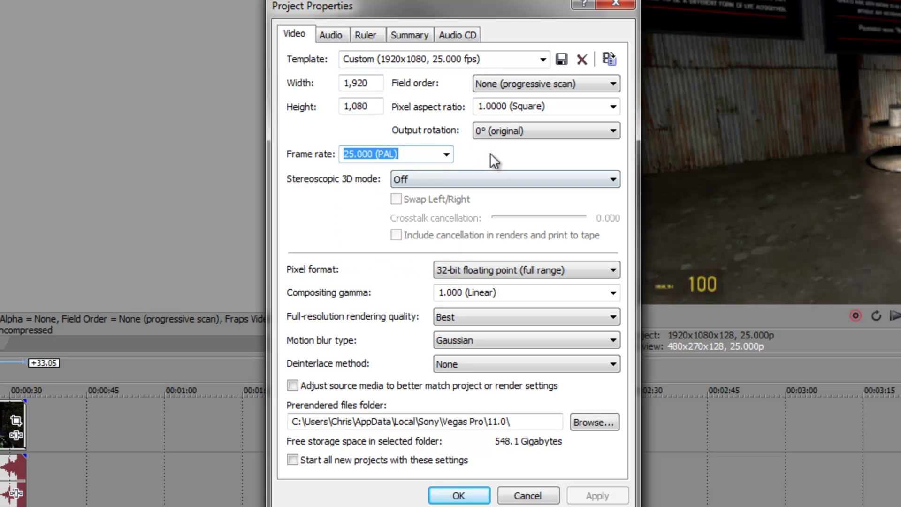
left_click(411, 155)
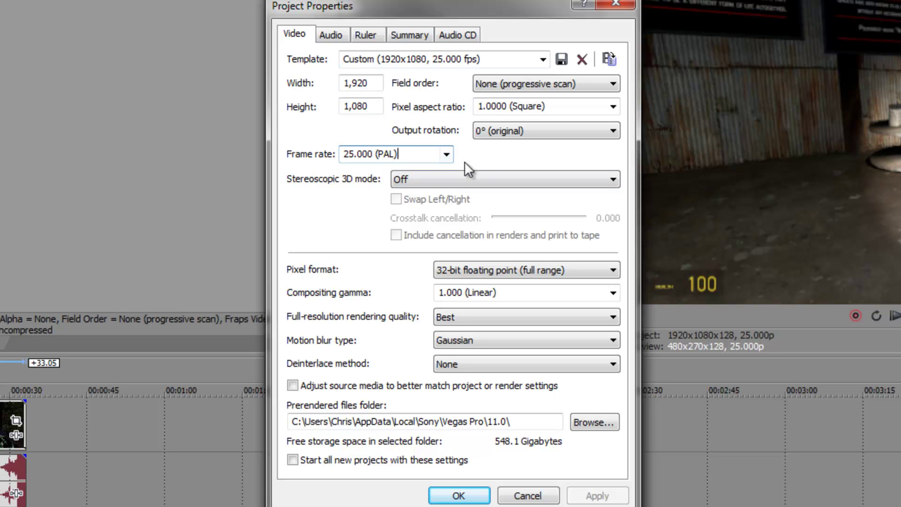
left_click(373, 78)
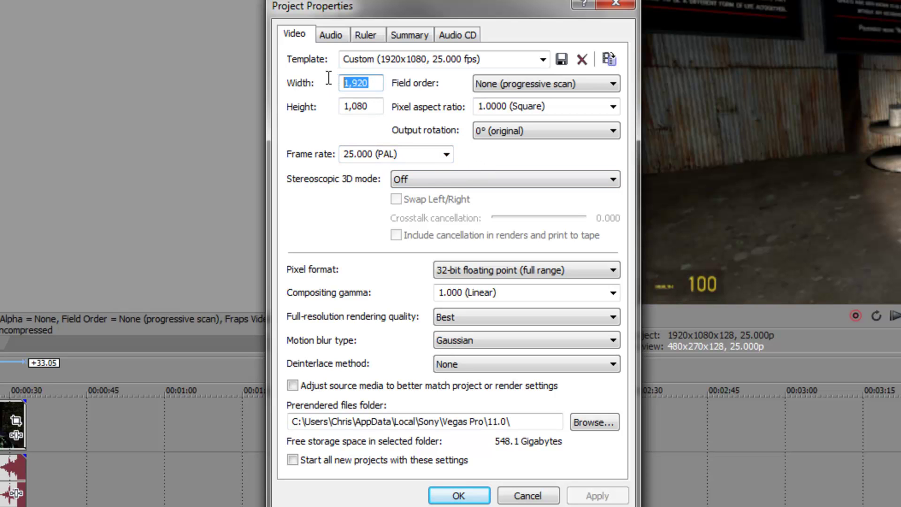
left_click(372, 78)
left_click_drag(372, 78, 322, 84)
left_click(378, 82)
left_click(378, 106)
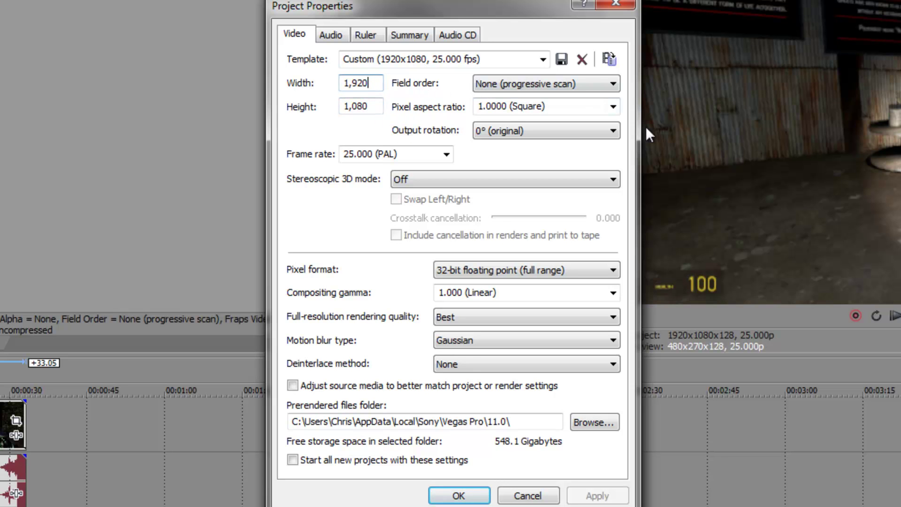
Accept the project properties with OK and close them
left_click(459, 495)
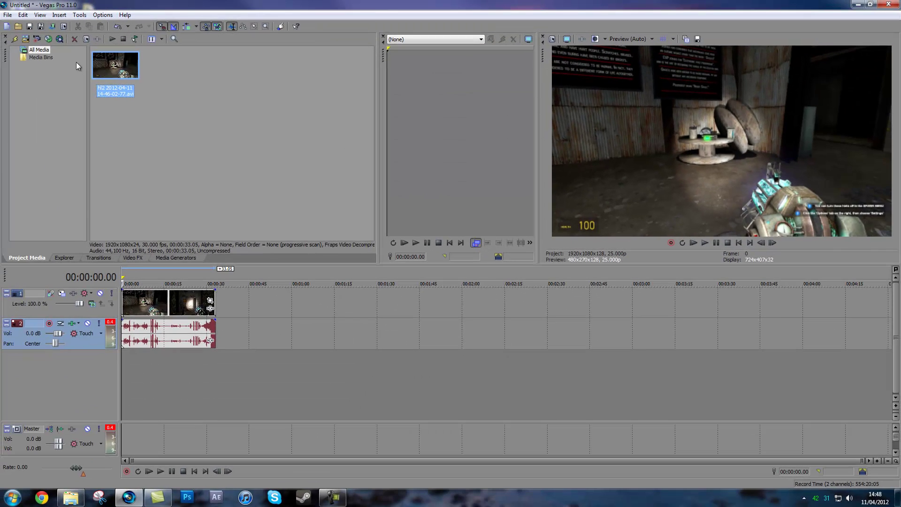
left_click(8, 14)
left_click(320, 169)
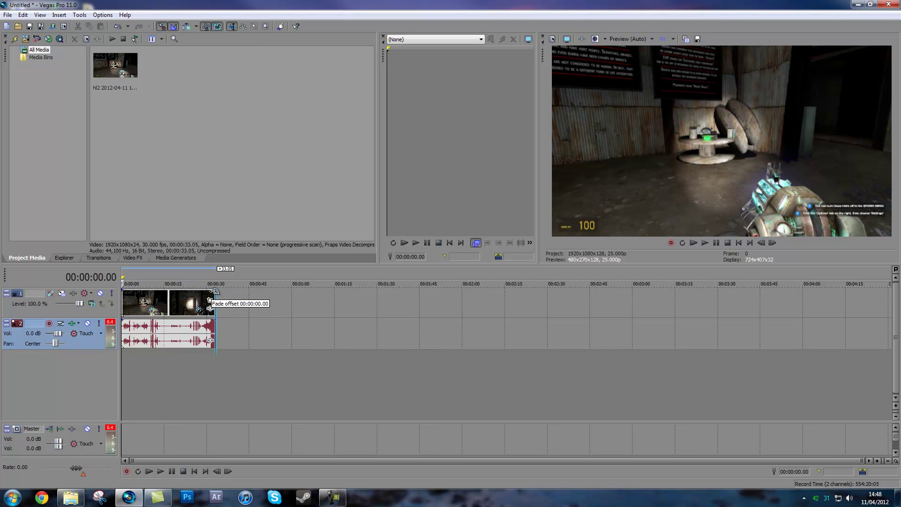
left_click_drag(122, 290, 127, 290)
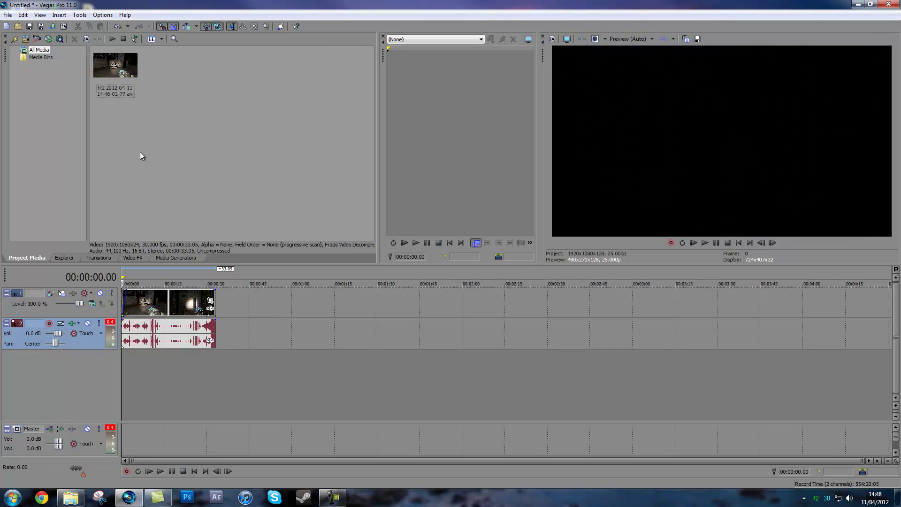
In Render As, show all formats and customize the Sony AVC/MVC AVCHD 1920x1080-60i template
left_click(8, 15)
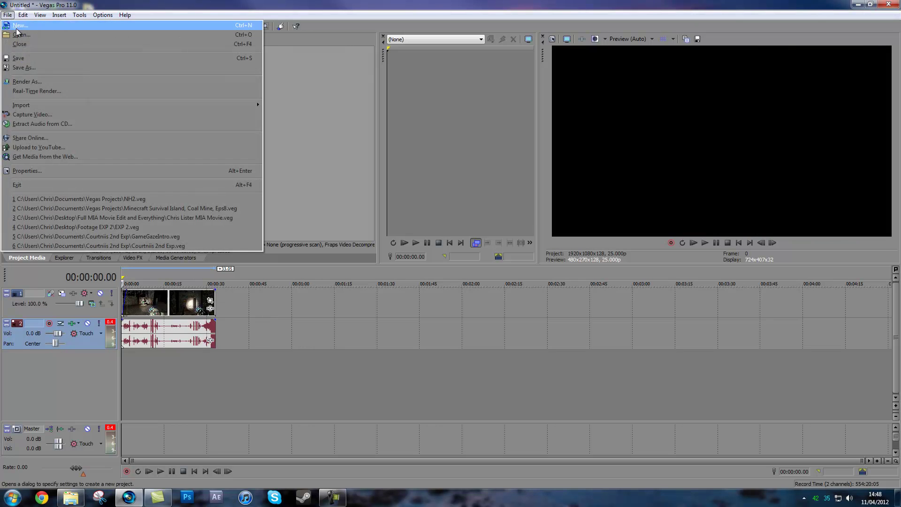
left_click(32, 81)
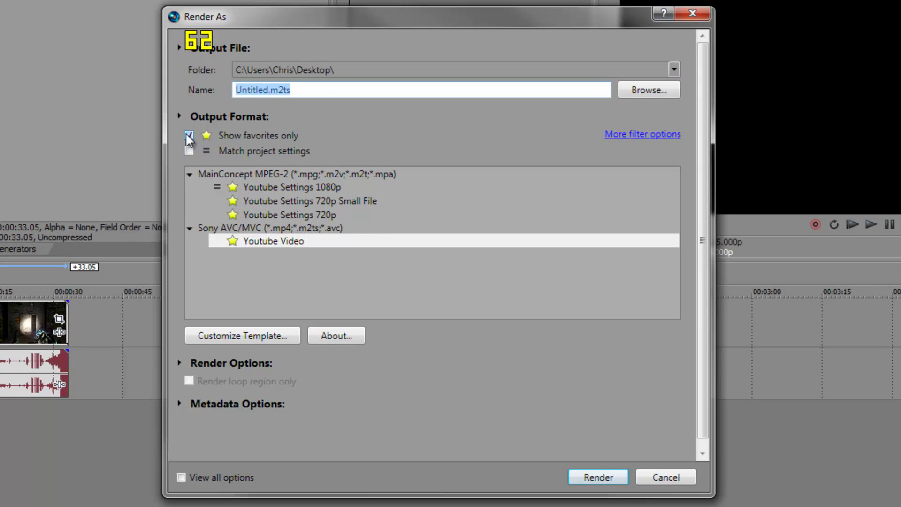
left_click(189, 135)
left_click_drag(676, 204, 676, 224)
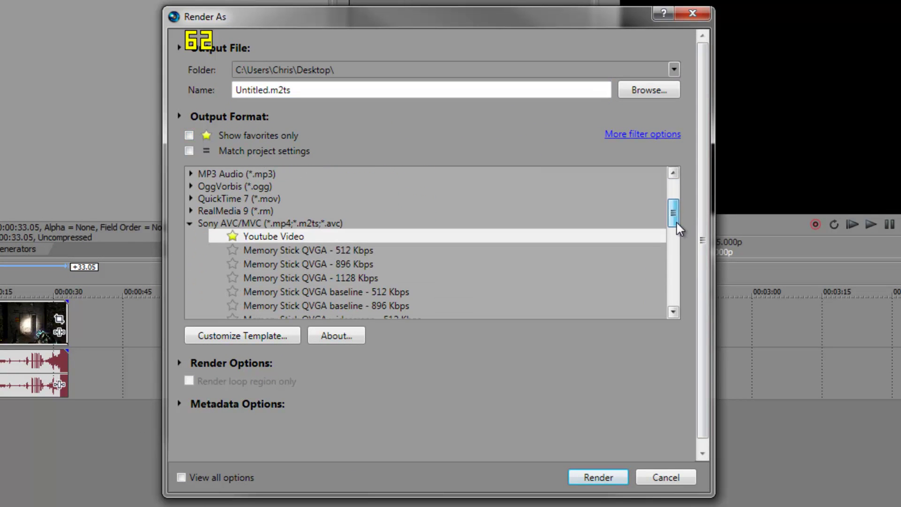
scroll(221, 229, "down", 1)
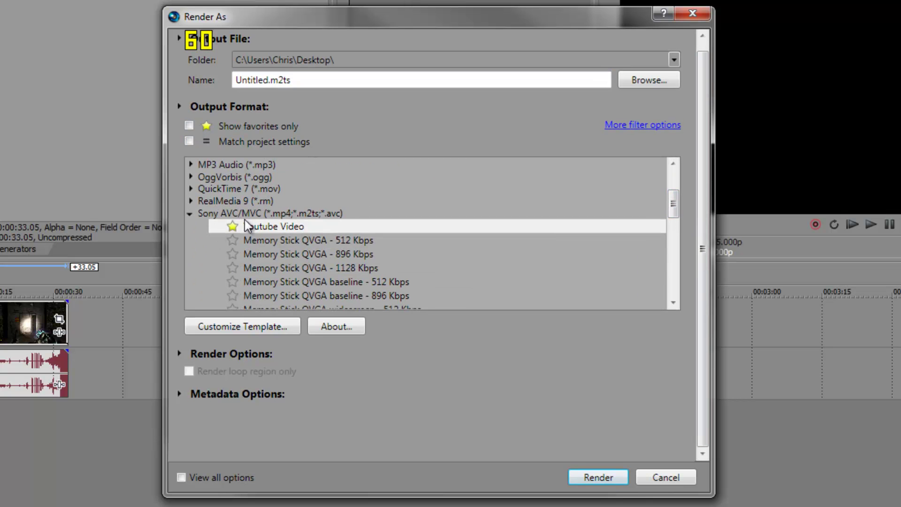
left_click(249, 214)
left_click_drag(675, 206, 674, 257)
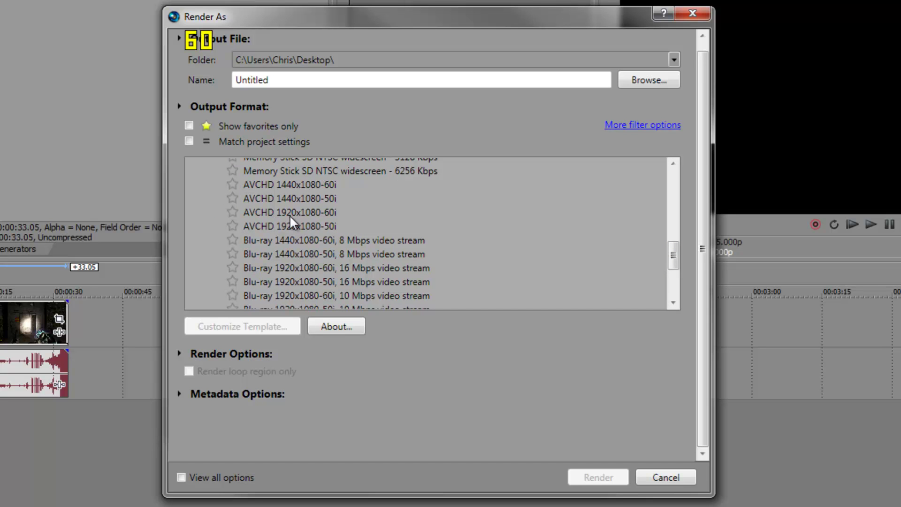
left_click(330, 214)
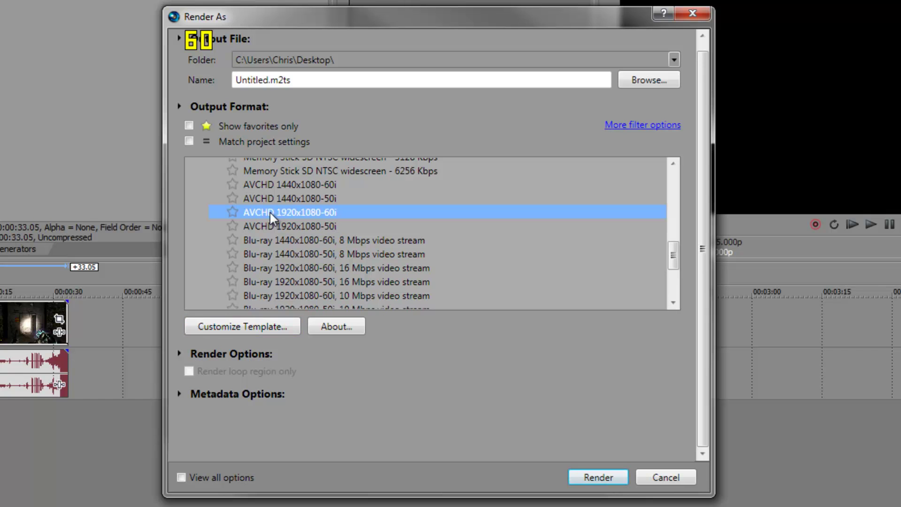
left_click(249, 326)
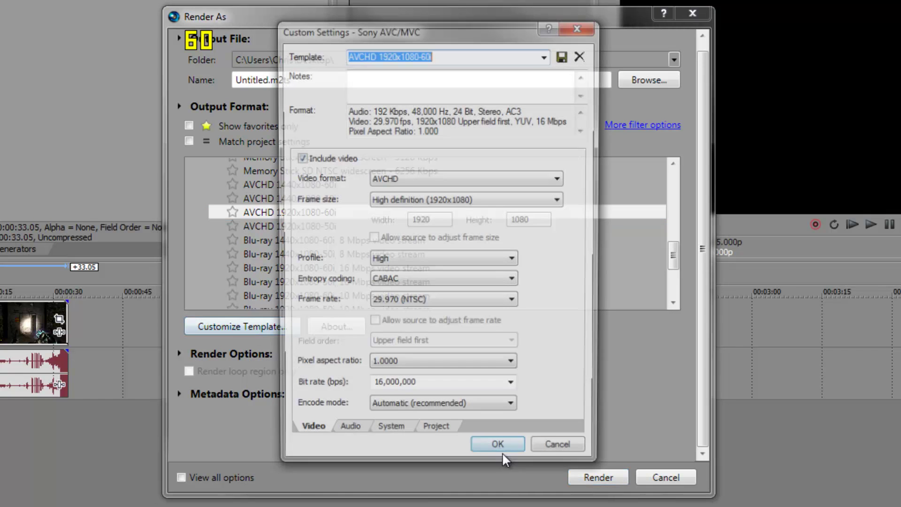
Set the render frame rate to 25.000 (PAL) and bit rate to 3,000,000 bps
left_click(424, 305)
left_click(425, 337)
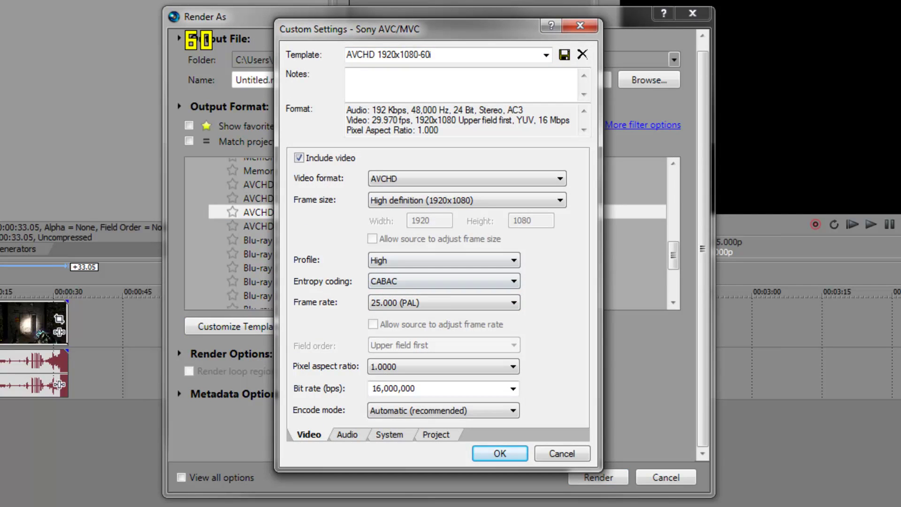
left_click_drag(438, 388, 342, 393)
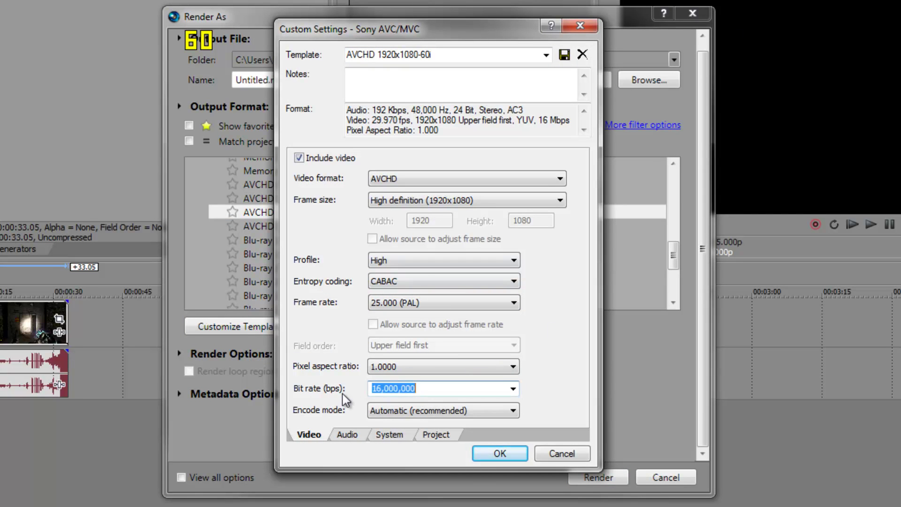
type("300000")
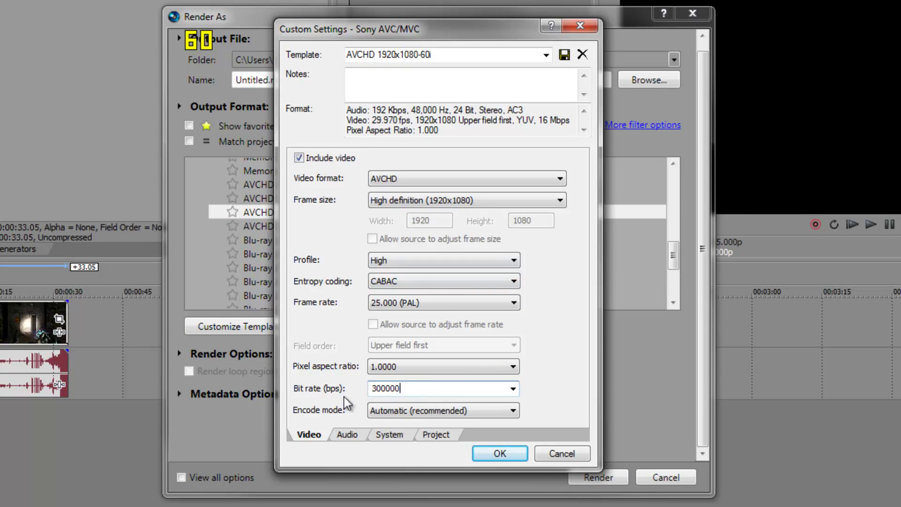
type("0")
left_click(442, 185)
left_click(438, 189)
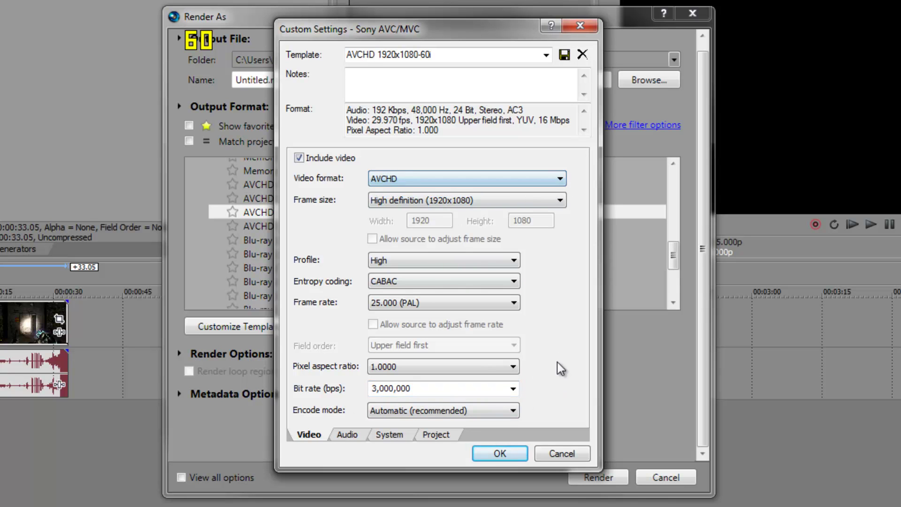
Keep the MPEG-2 transport stream (.m2ts) system format and set video rendering quality to Best
left_click(356, 433)
left_click(380, 435)
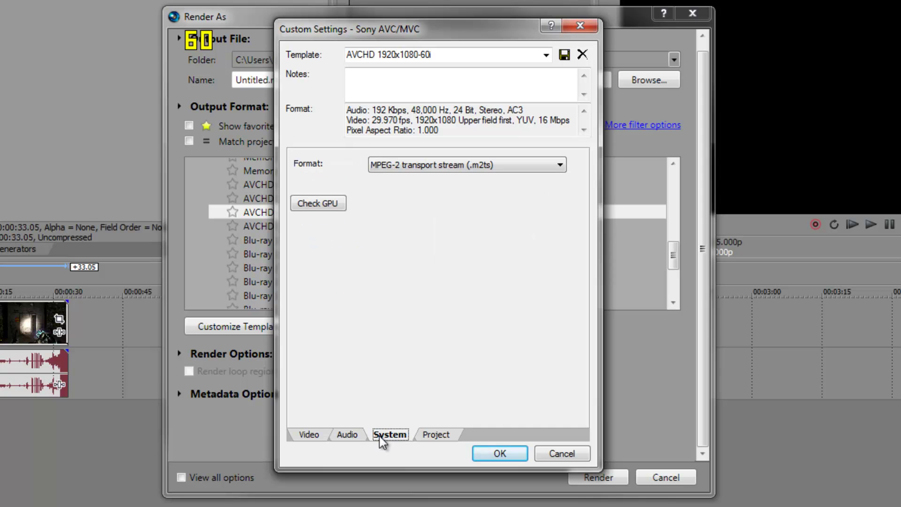
left_click(412, 160)
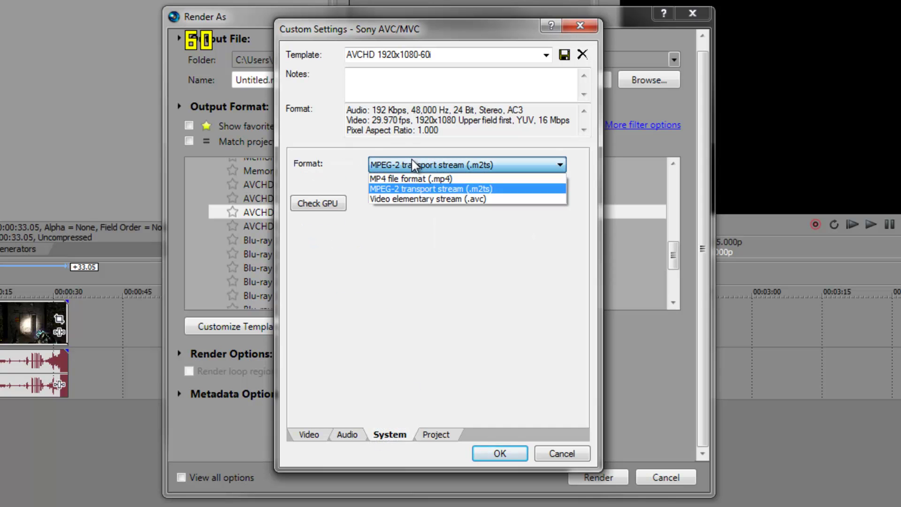
left_click(402, 190)
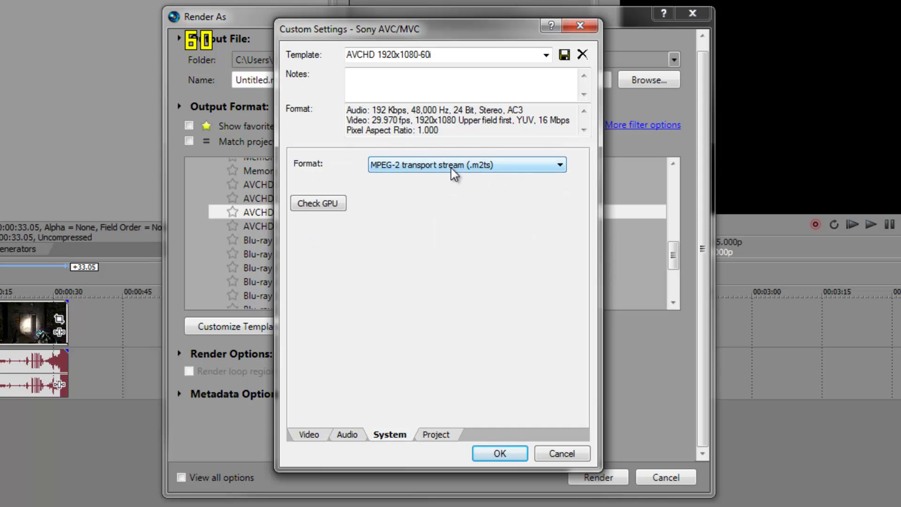
left_click(444, 434)
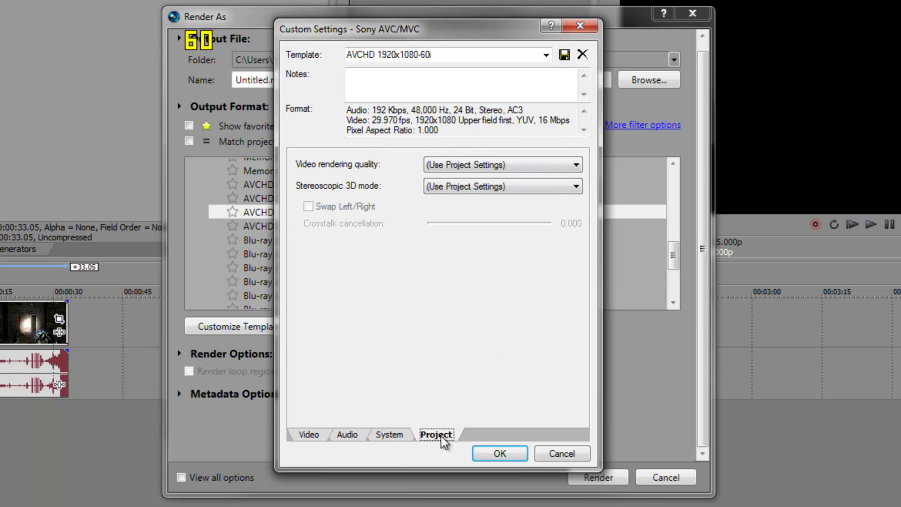
left_click(520, 168)
left_click(506, 219)
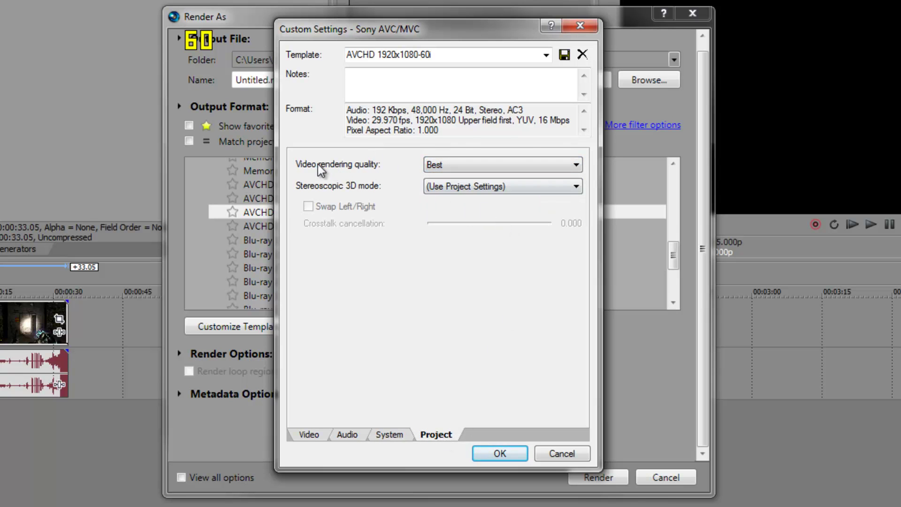
Name the template 'Youtube Video Settings'
left_click(315, 434)
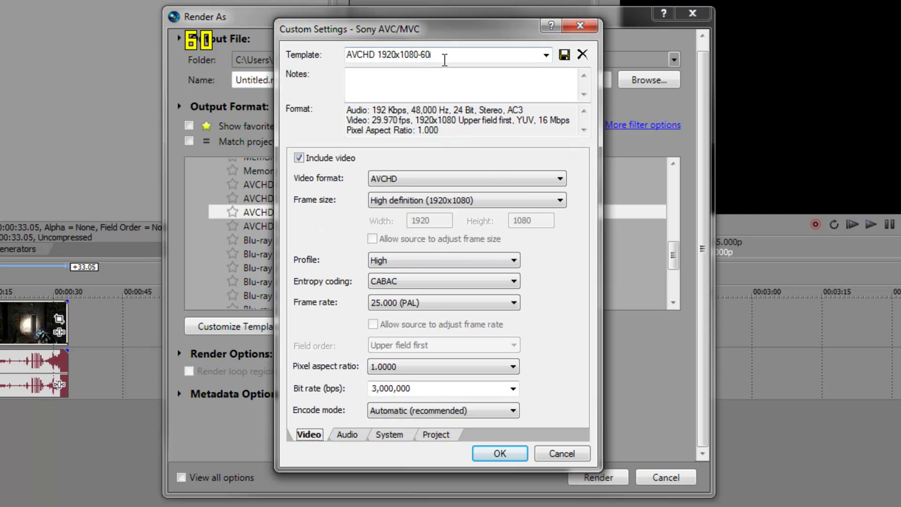
triple_click(448, 55)
type("Y")
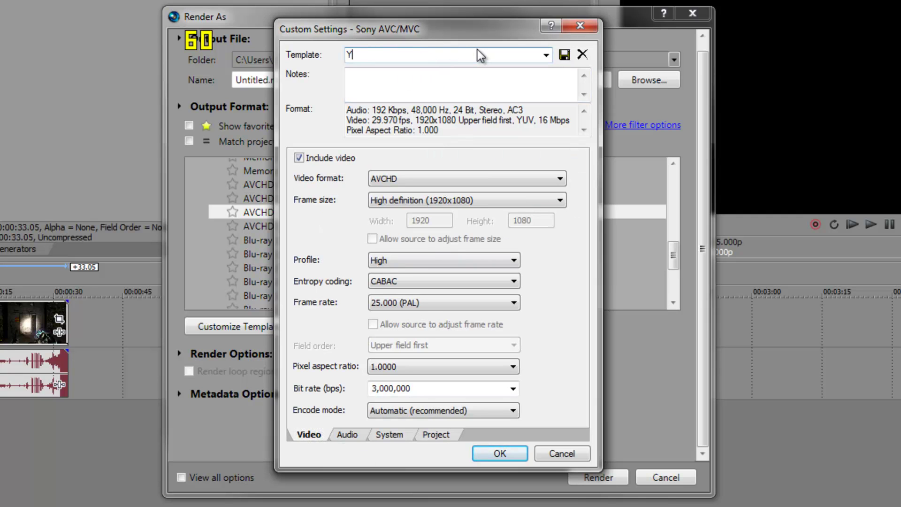
type("outube Video Settings")
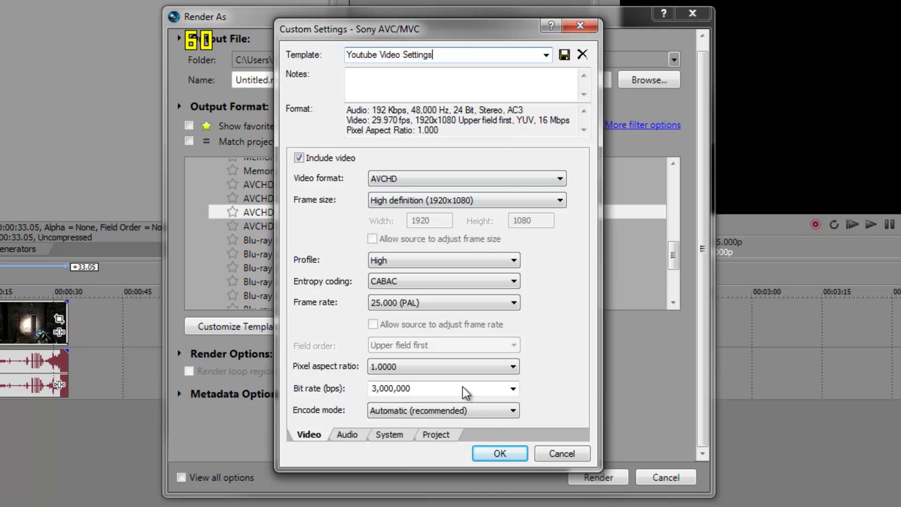
Save and favourite the Youtube Video Settings template, then render Untitled.m2ts with it
left_click(516, 454)
left_click_drag(674, 259, 674, 269)
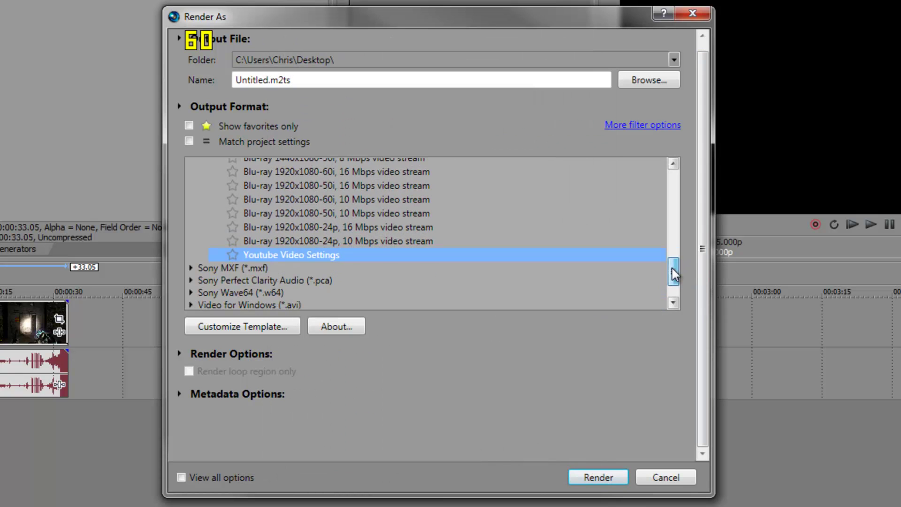
left_click(233, 256)
left_click(189, 126)
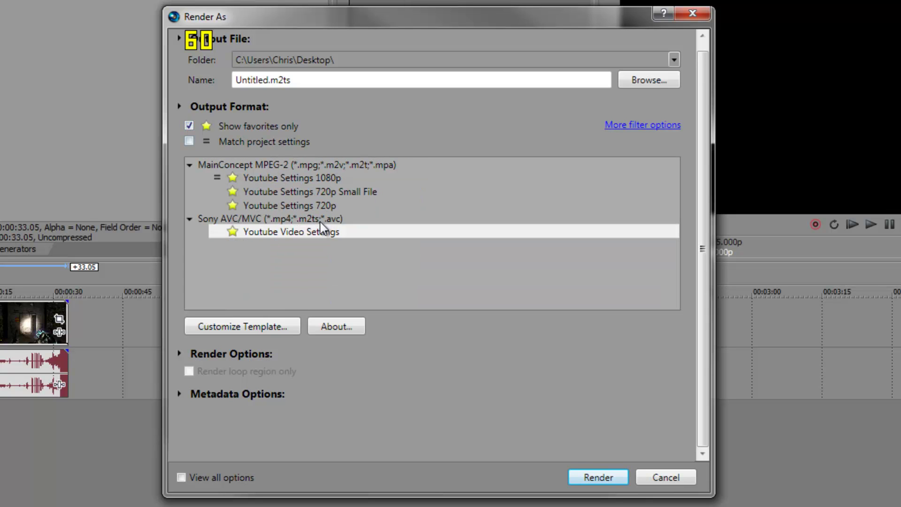
left_click(277, 234)
left_click(598, 475)
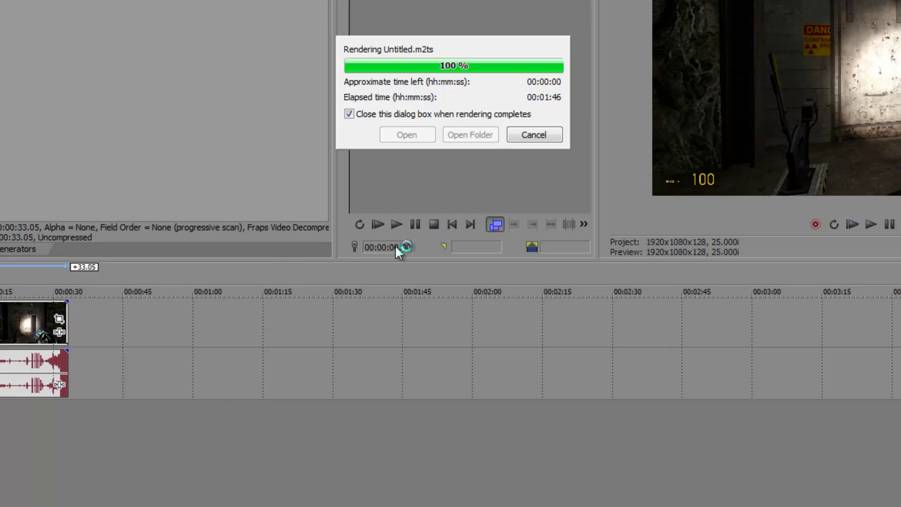
Quit Vegas without saving and check the original hl2 recording's size in Fraps Movies
key("alt+F4")
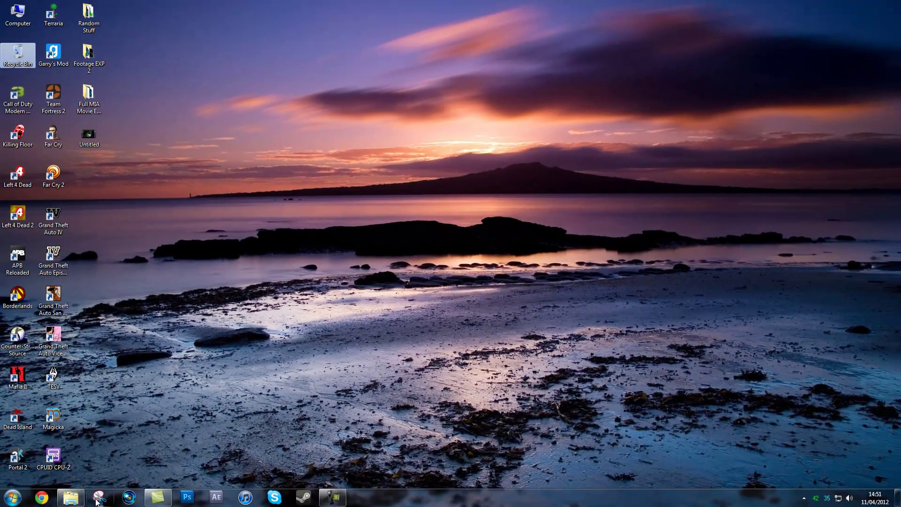
left_click(78, 500)
left_click(367, 216)
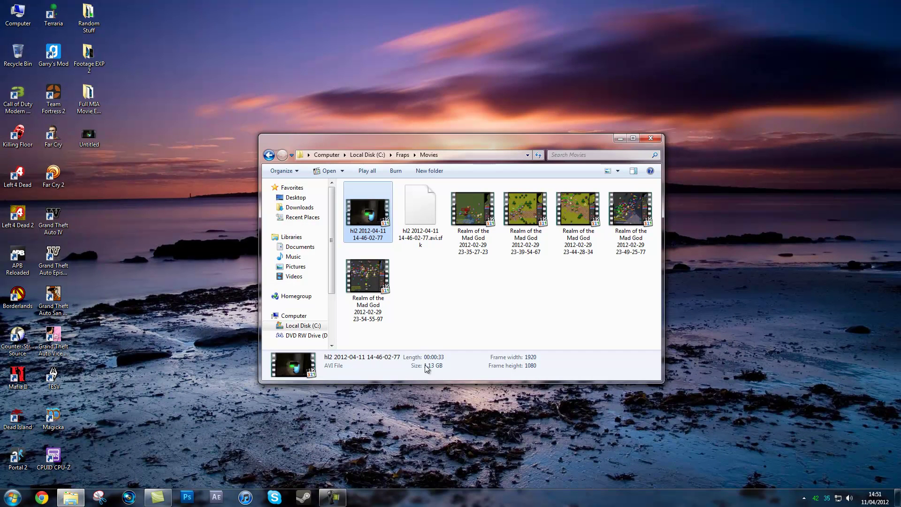
Open the rendered Untitled video from the desktop
left_click(618, 141)
right_click(100, 142)
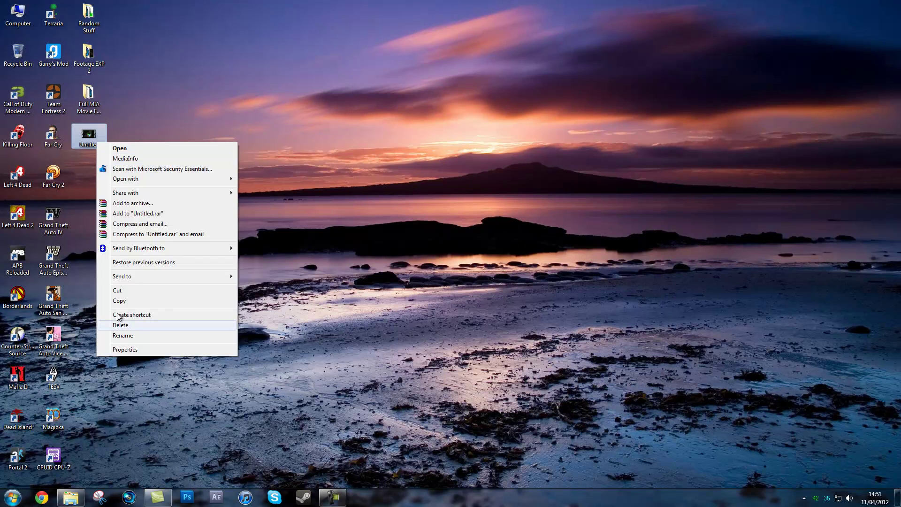
left_click(117, 351)
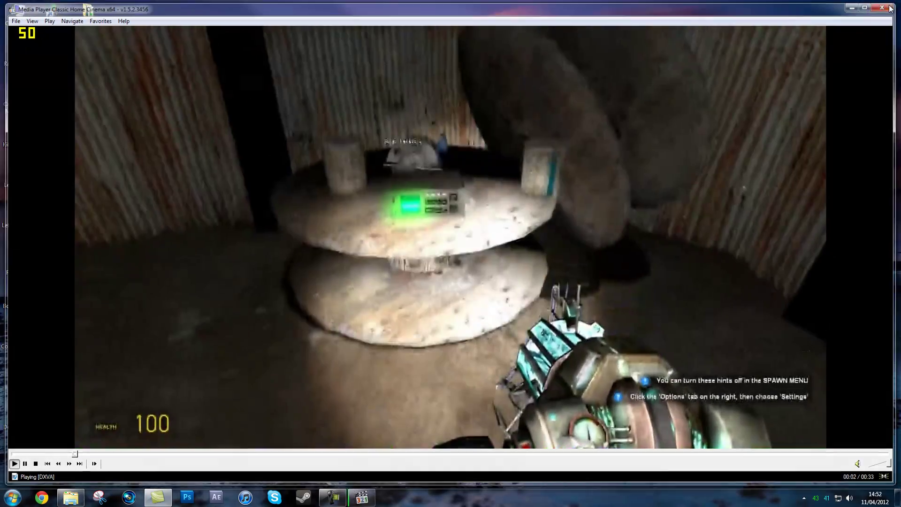
Close Media Player Classic after watching the Untitled.m2ts playback
left_click(891, 6)
right_click(90, 139)
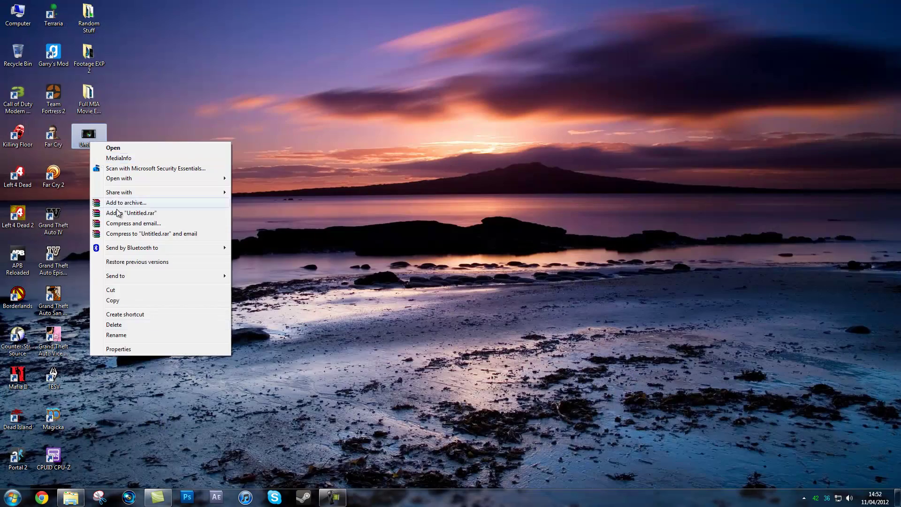
left_click(118, 349)
left_click(253, 146)
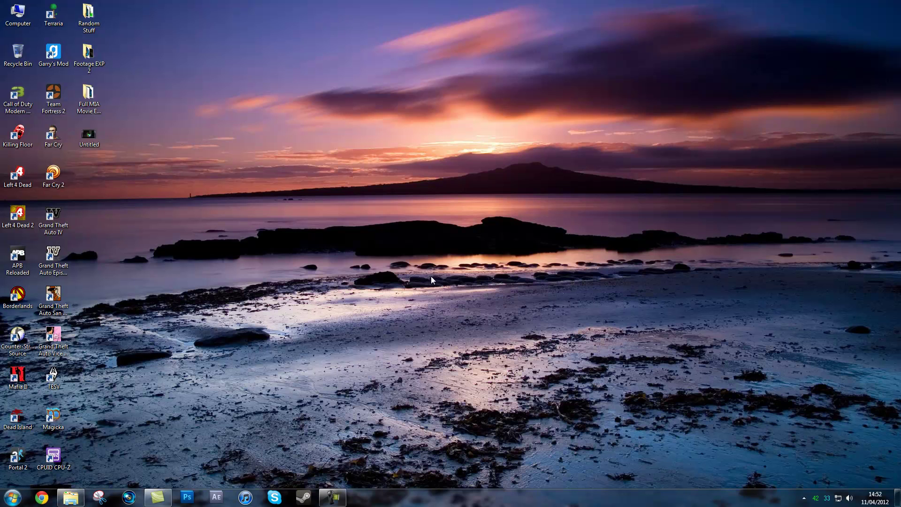
left_click_drag(424, 279, 211, 51)
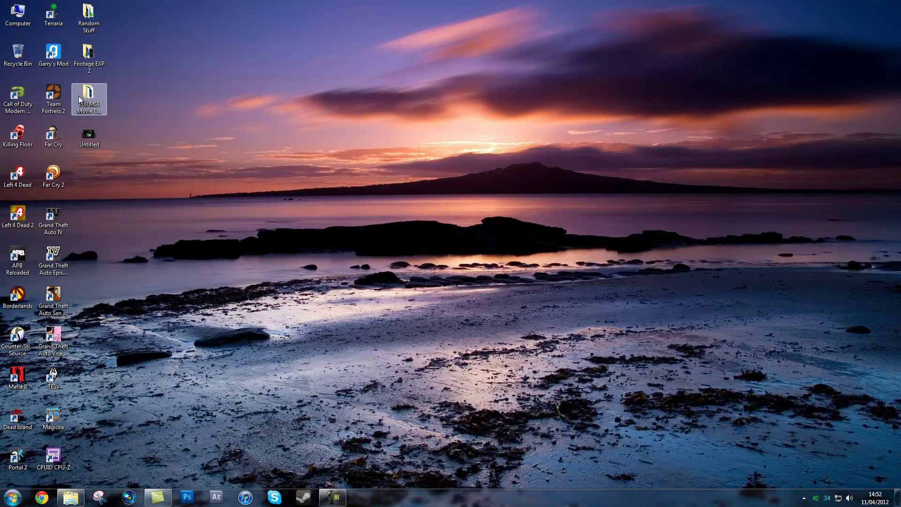